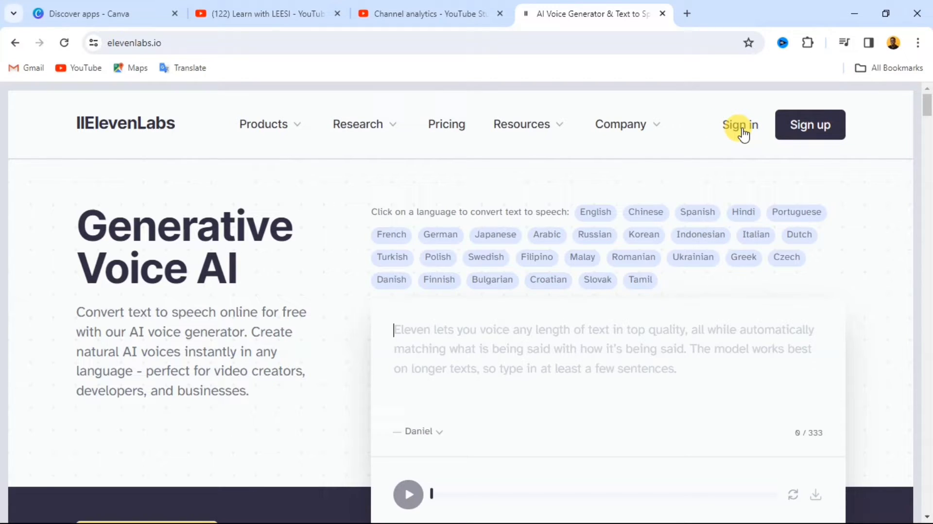
Go from the ElevenLabs homepage to the Sign up page for a new account
{"action": "left_click", "coordinate": [811, 128]}
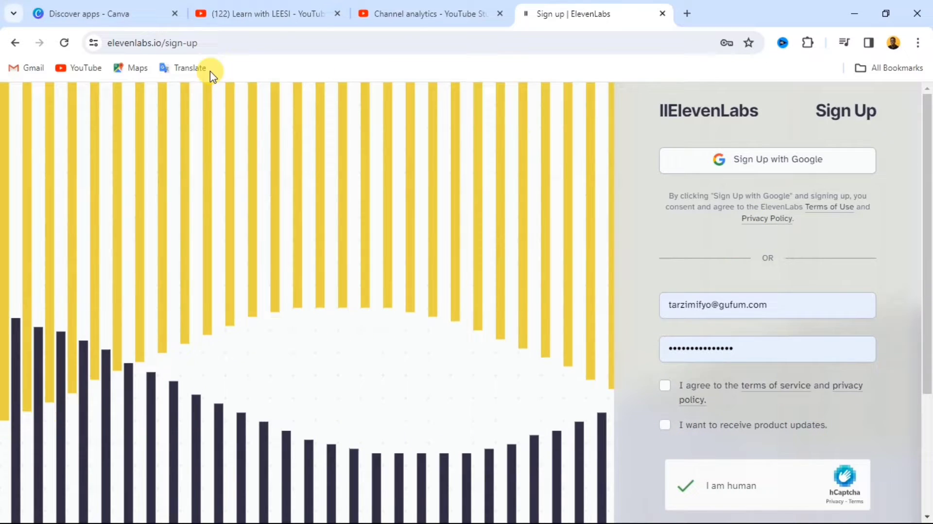
Go back from the sign-up form to the ElevenLabs homepage with Alt+Left
{"action": "key", "text": "alt+Left"}
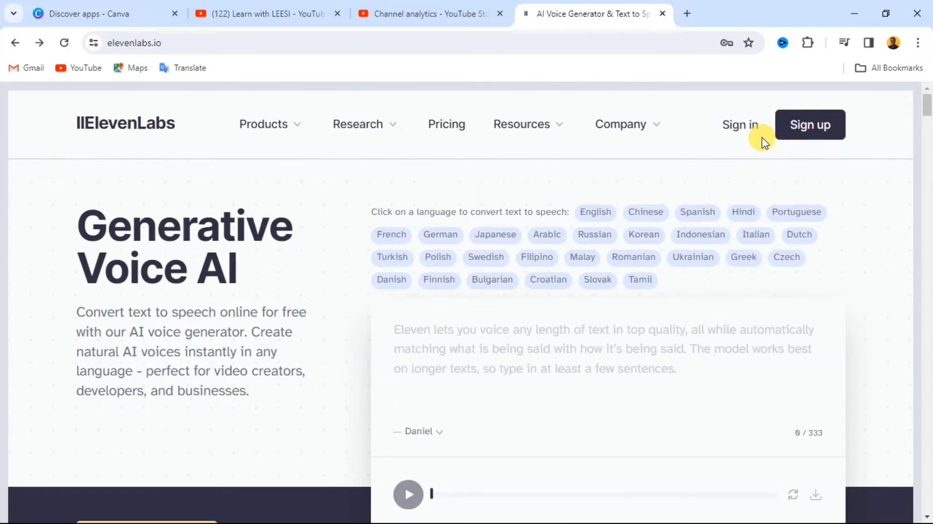
Sign in with Google and reach Speech Synthesis in Text to Speech mode, with the Alice voice
{"action": "left_click", "coordinate": [736, 125]}
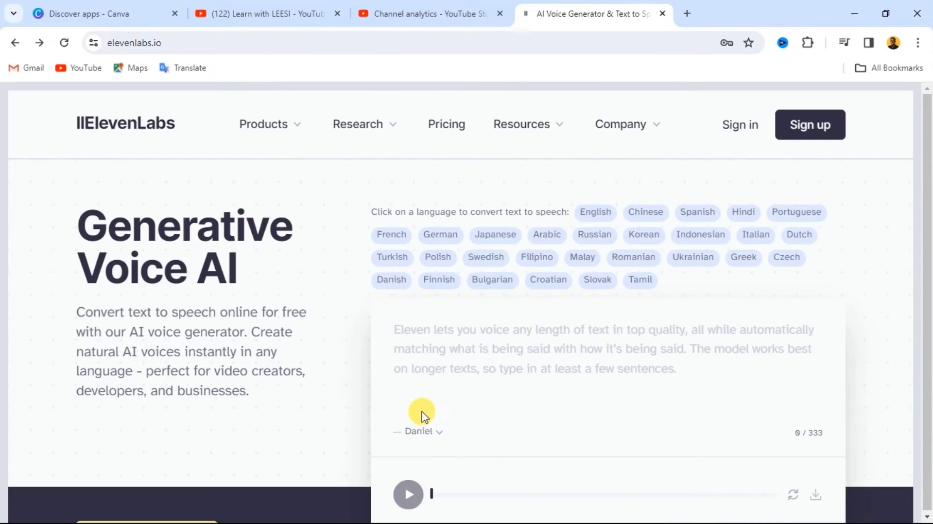
{"action": "left_click", "coordinate": [395, 400]}
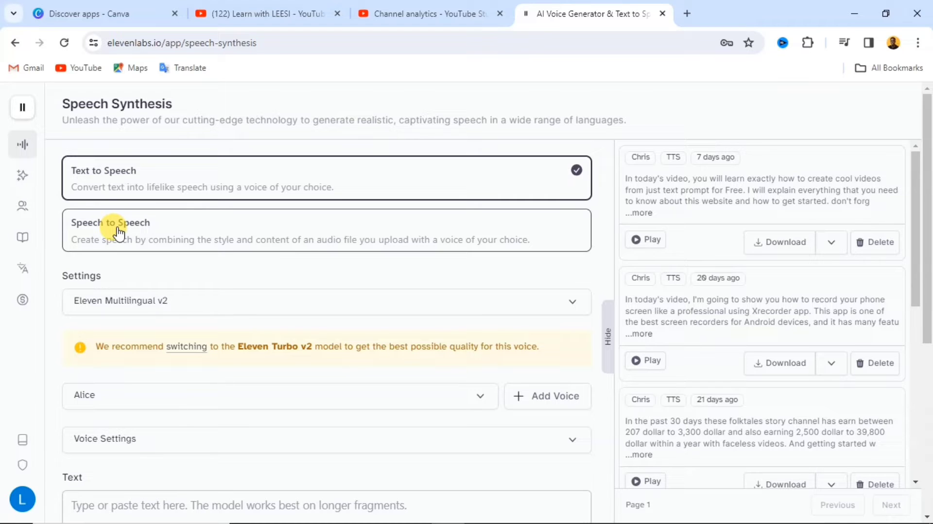
{"action": "scroll", "coordinate": [139, 256], "scroll_direction": "down", "scroll_amount": 2}
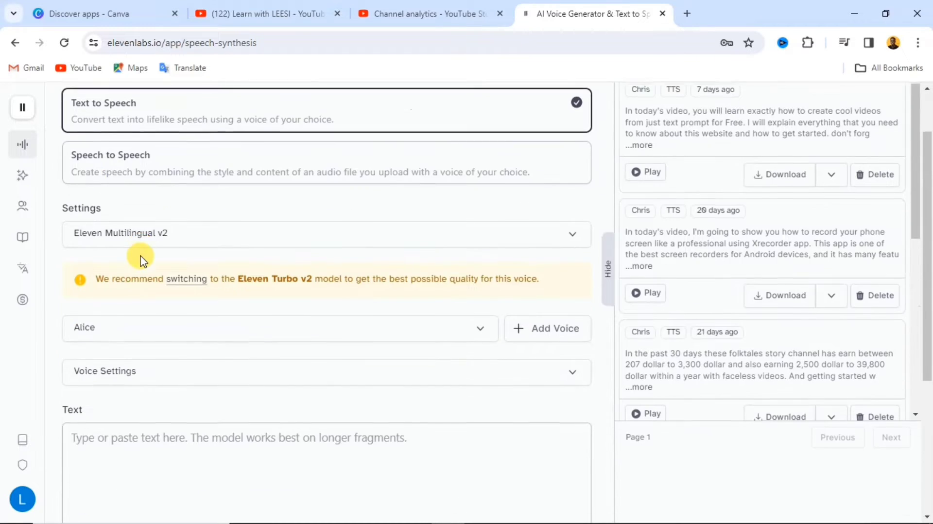
{"action": "scroll", "coordinate": [138, 254], "scroll_direction": "up", "scroll_amount": 2}
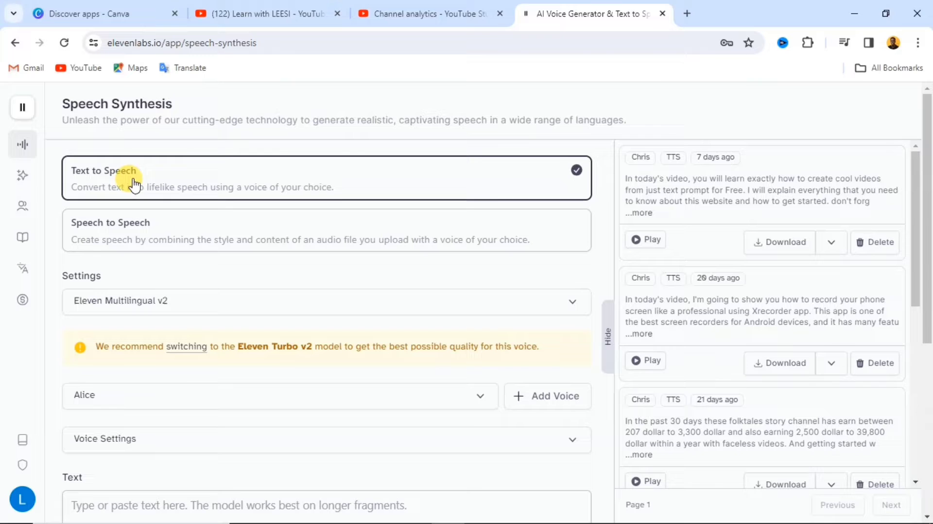
{"action": "scroll", "coordinate": [133, 204], "scroll_direction": "down", "scroll_amount": 3}
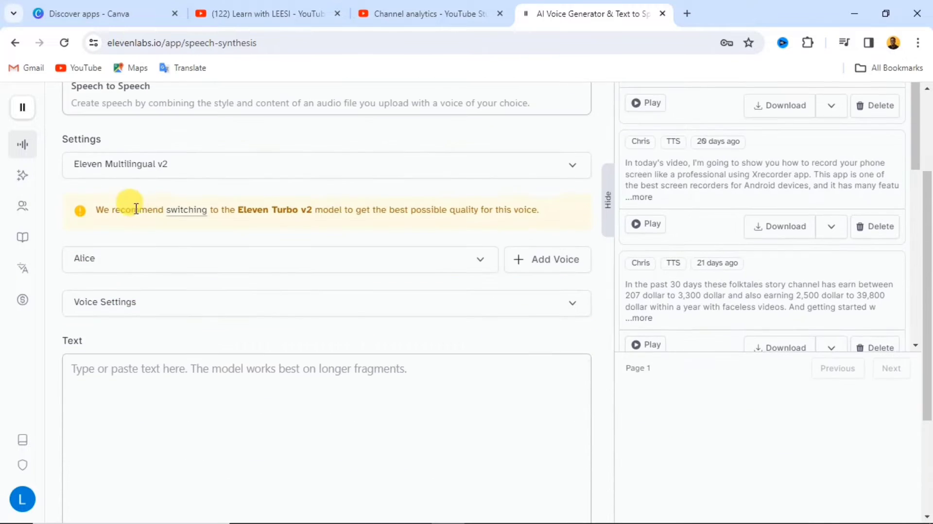
{"action": "scroll", "coordinate": [226, 271], "scroll_direction": "down", "scroll_amount": 3}
{"action": "scroll", "coordinate": [195, 241], "scroll_direction": "up", "scroll_amount": 3}
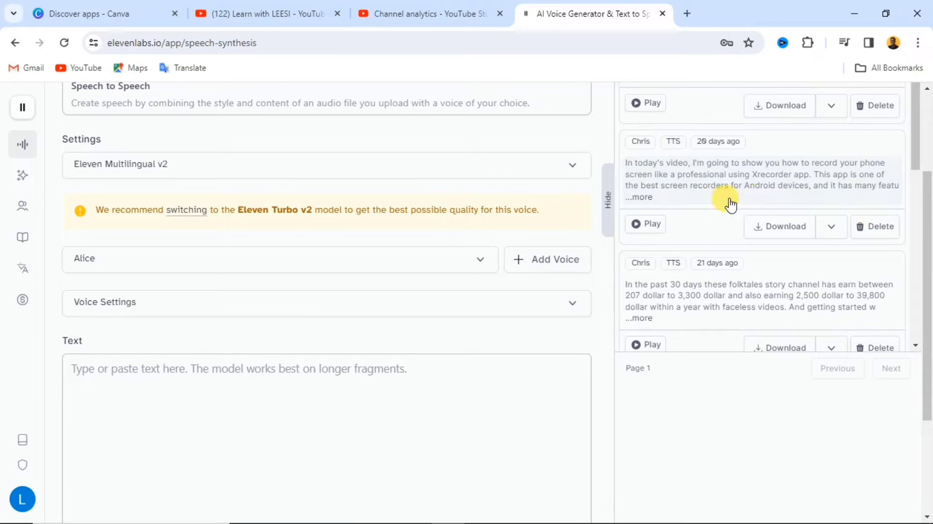
Copy the Xrecorder paragraph from its history entry and paste it into the text box
{"action": "left_click", "coordinate": [663, 170]}
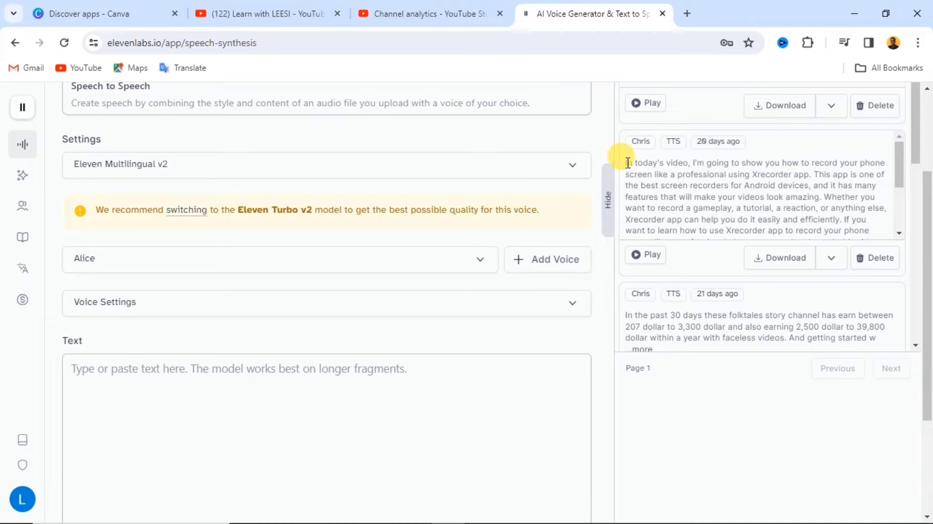
{"action": "mouse_move", "coordinate": [627, 163]}
{"action": "left_mouse_down"}
{"action": "mouse_move", "coordinate": [870, 222]}
{"action": "mouse_move", "coordinate": [829, 208]}
{"action": "mouse_move", "coordinate": [842, 219]}
{"action": "left_mouse_up"}
{"action": "key", "text": "ctrl+c"}
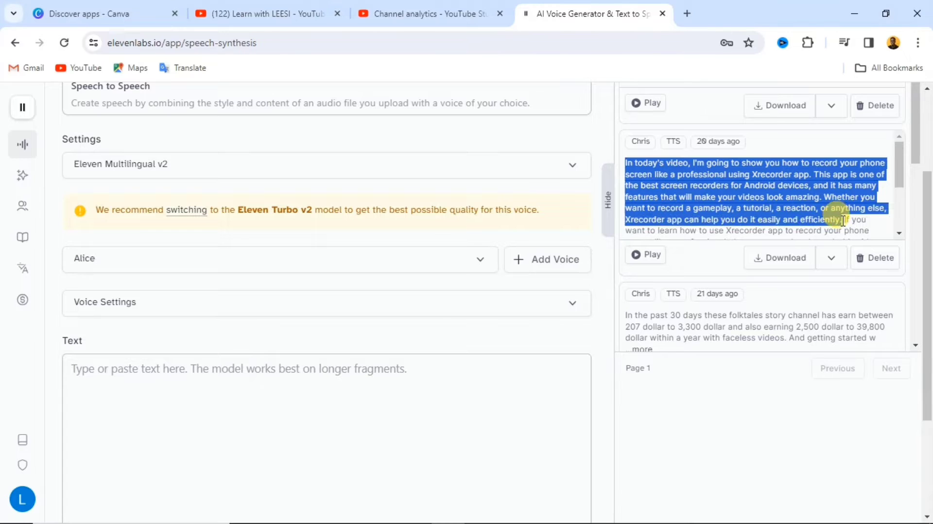
{"action": "left_click", "coordinate": [431, 325]}
{"action": "scroll", "coordinate": [398, 322], "scroll_direction": "down", "scroll_amount": 1}
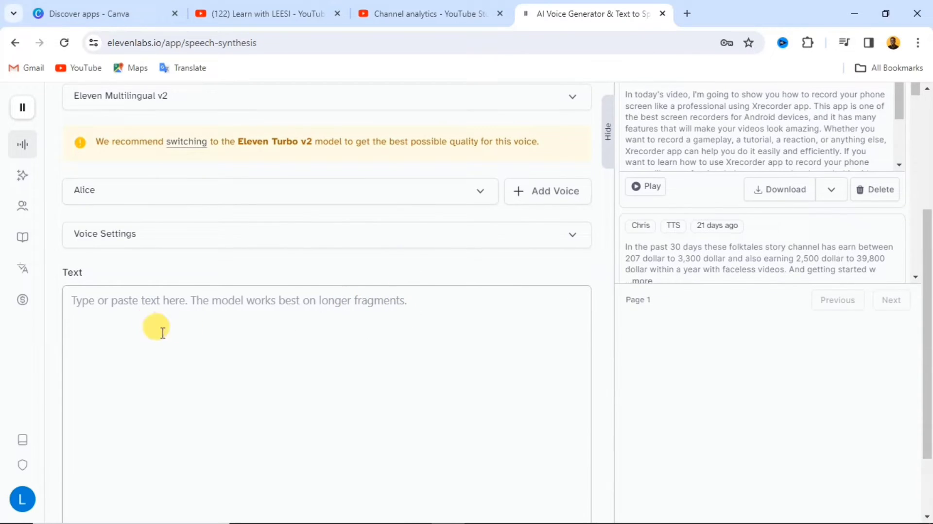
{"action": "scroll", "coordinate": [155, 327], "scroll_direction": "down", "scroll_amount": 1}
{"action": "left_click", "coordinate": [116, 243]}
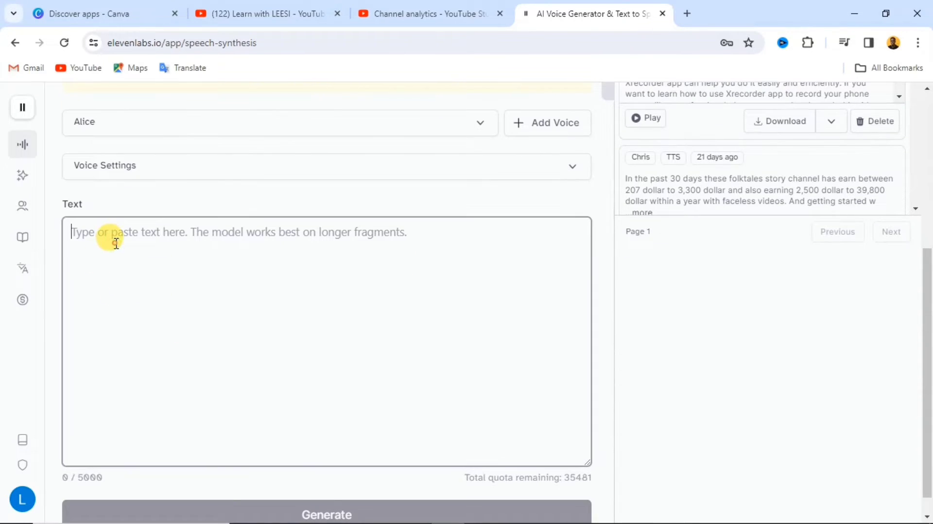
{"action": "right_click", "coordinate": [116, 243]}
{"action": "left_click", "coordinate": [146, 377]}
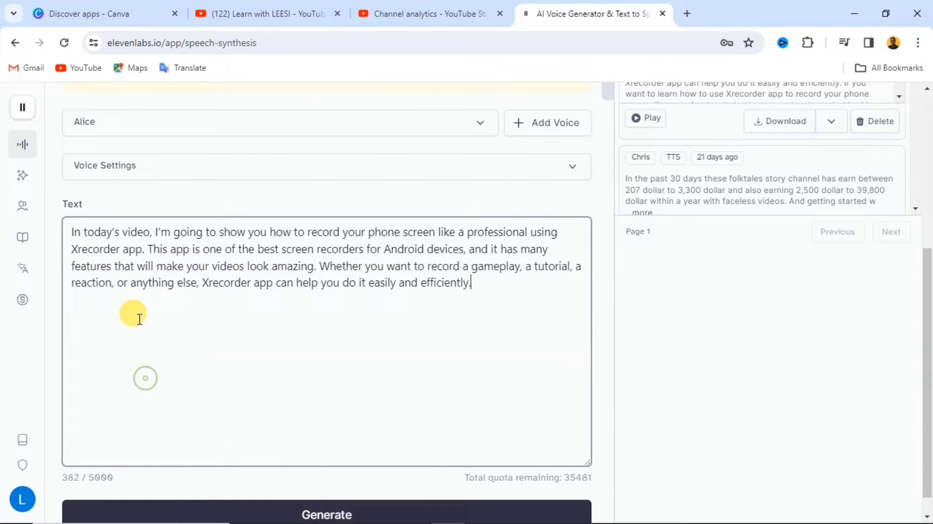
{"action": "scroll", "coordinate": [212, 321], "scroll_direction": "up", "scroll_amount": 2}
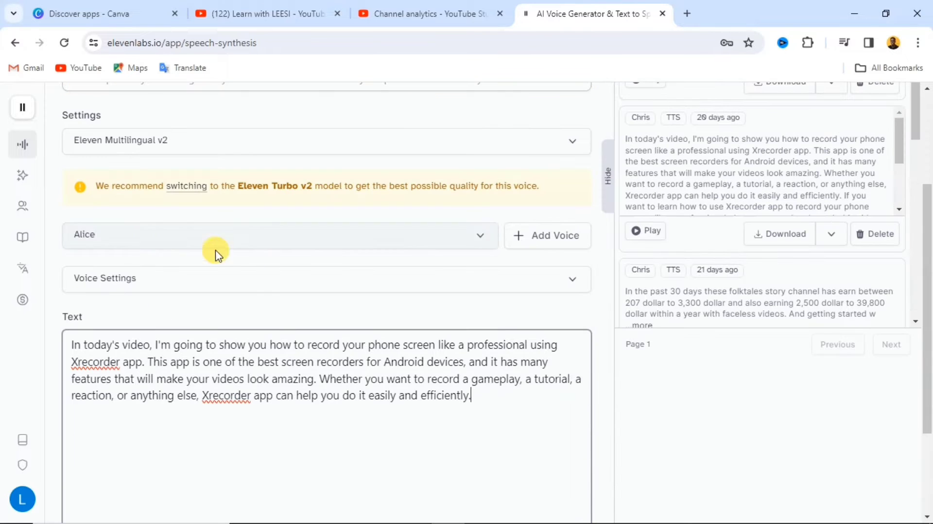
Change the voice from Alice to Lily and expand Voice Settings to show stability, clarity and style
{"action": "left_click", "coordinate": [186, 248]}
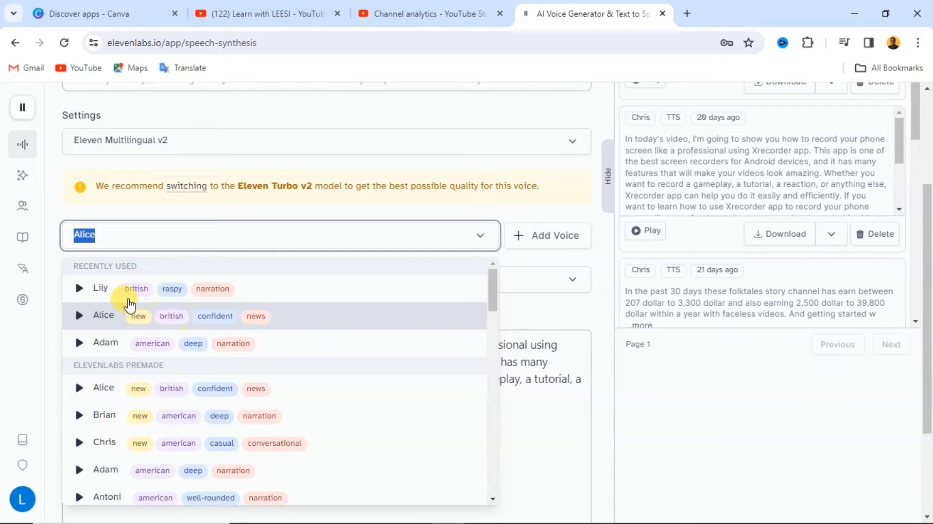
{"action": "left_click", "coordinate": [98, 289]}
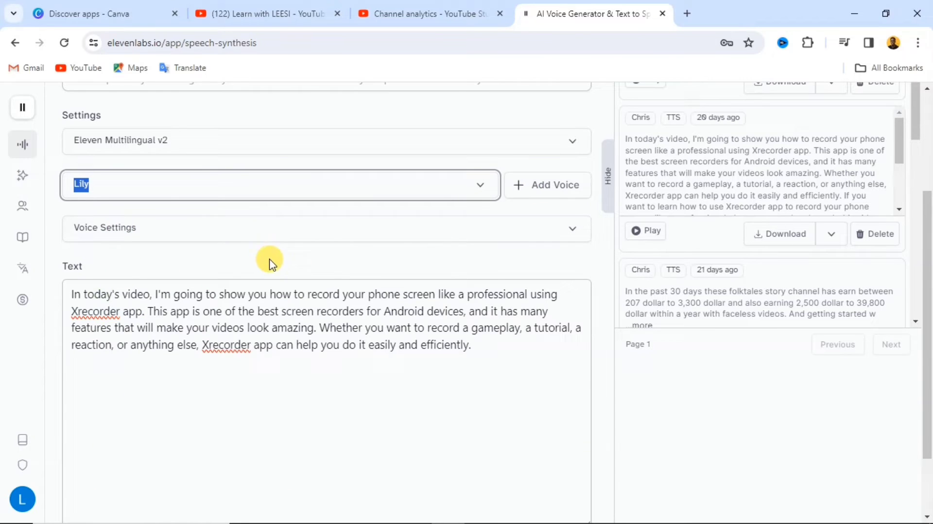
{"action": "left_click", "coordinate": [186, 258]}
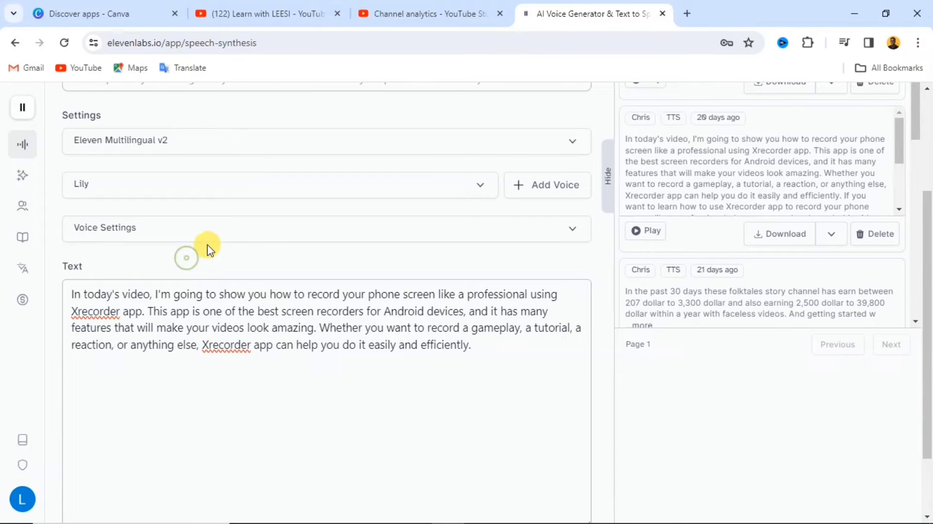
{"action": "left_click", "coordinate": [238, 233]}
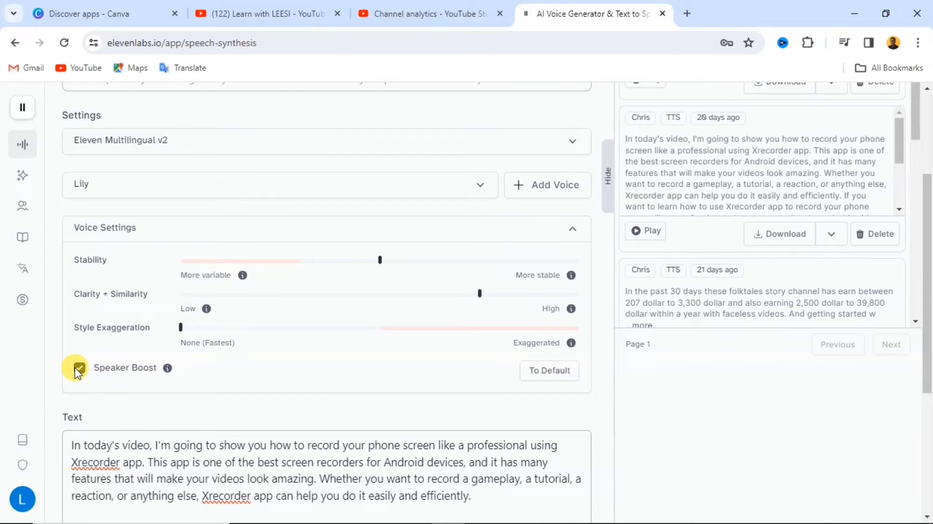
Collapse Voice Settings and generate the 26-second Lily narration of the Xrecorder paragraph
{"action": "left_click", "coordinate": [559, 233]}
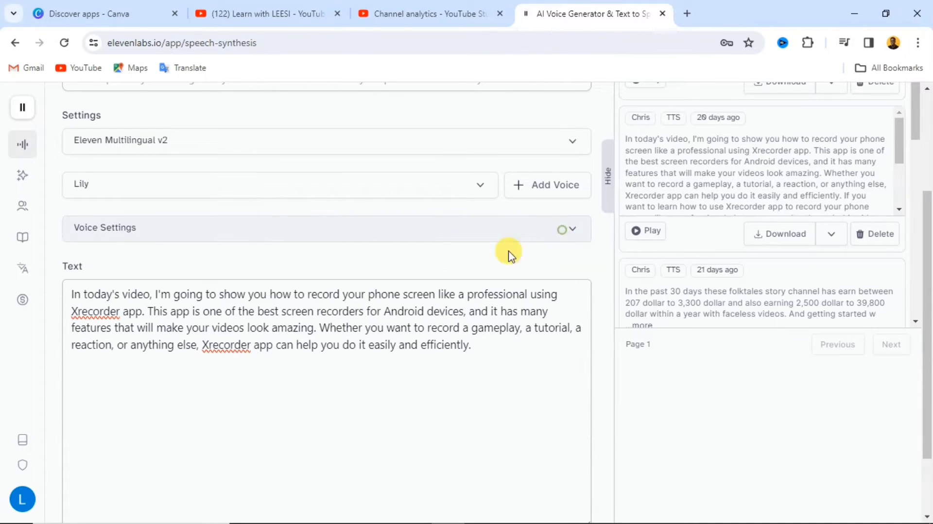
{"action": "scroll", "coordinate": [253, 252], "scroll_direction": "down", "scroll_amount": 1}
{"action": "scroll", "coordinate": [194, 258], "scroll_direction": "down", "scroll_amount": 1}
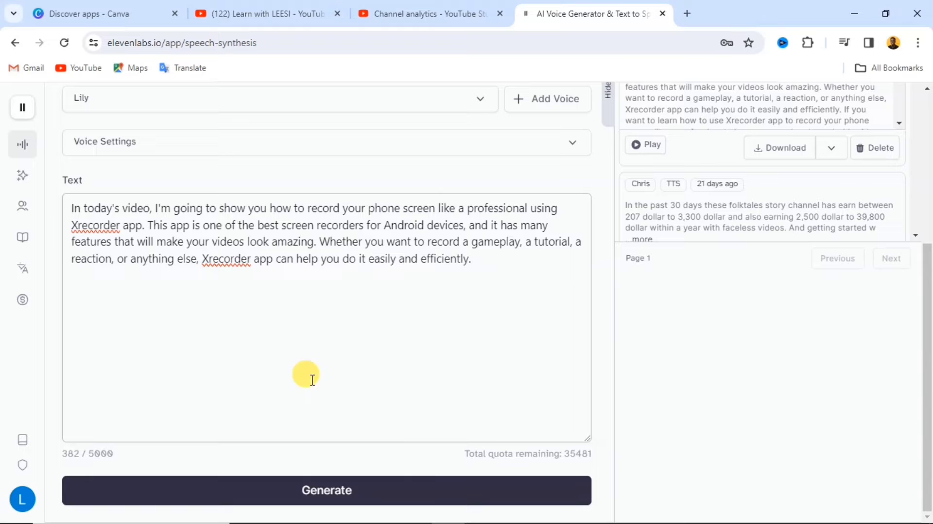
{"action": "left_click", "coordinate": [327, 491]}
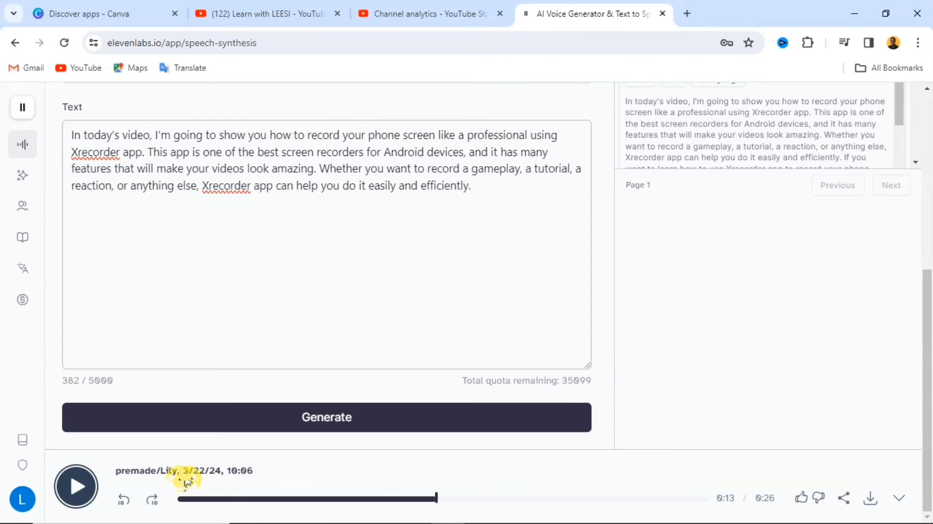
{"action": "scroll", "coordinate": [581, 320], "scroll_direction": "up", "scroll_amount": 5}
{"action": "scroll", "coordinate": [578, 318], "scroll_direction": "up", "scroll_amount": 2}
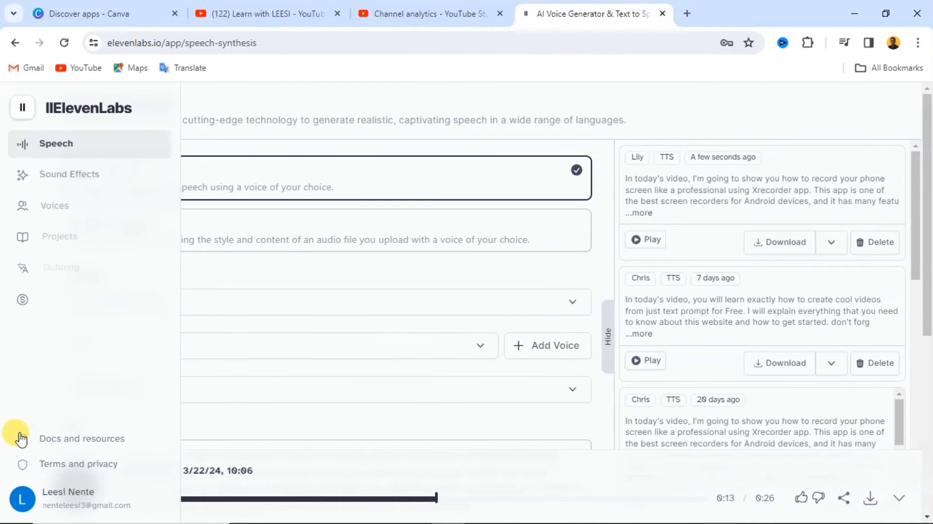
{"action": "mouse_move", "coordinate": [22, 299]}
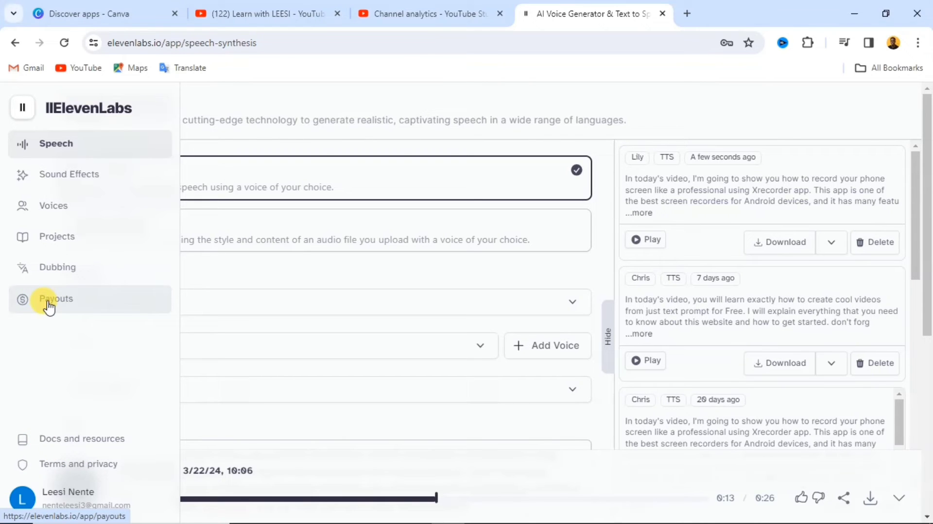
Open the subscription page and browse the Free, Starter, Creator, Pro and Scale plan cards
{"action": "left_click", "coordinate": [57, 308]}
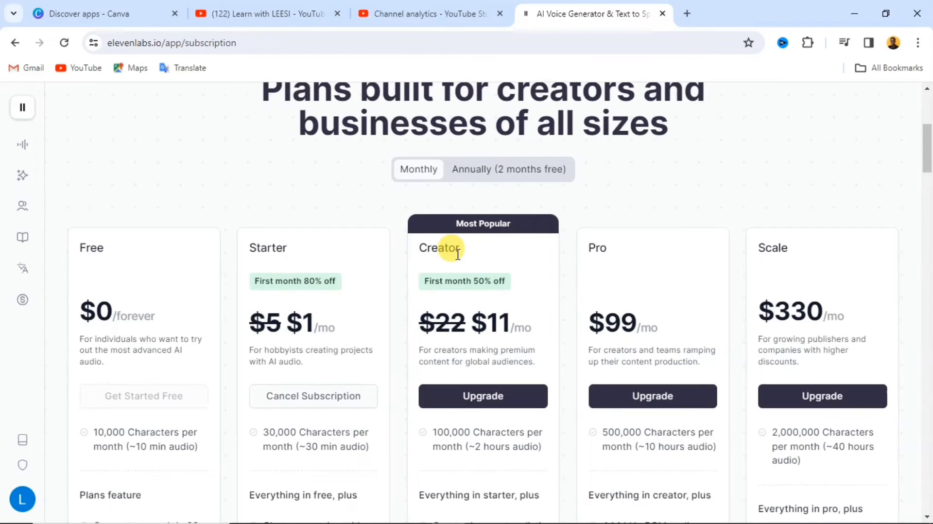
{"action": "scroll", "coordinate": [226, 297], "scroll_direction": "down", "scroll_amount": 2}
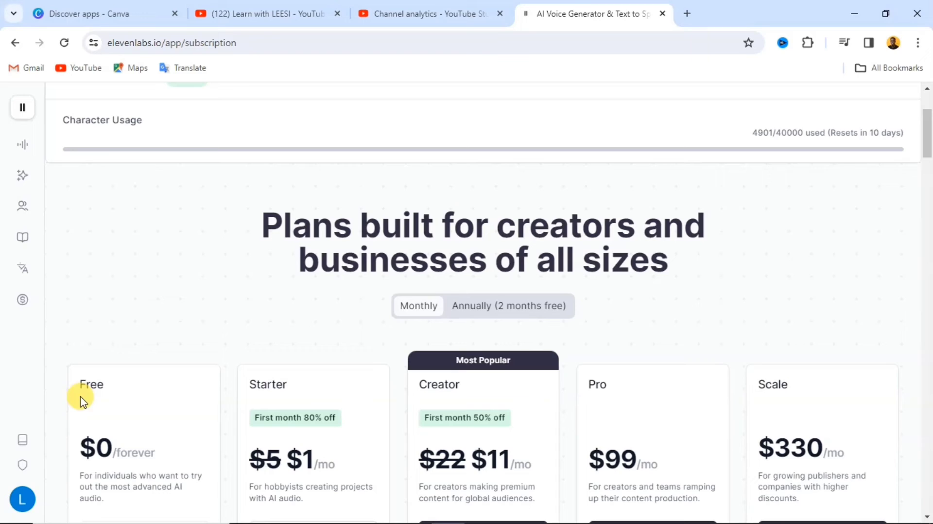
{"action": "scroll", "coordinate": [254, 307], "scroll_direction": "down", "scroll_amount": 2}
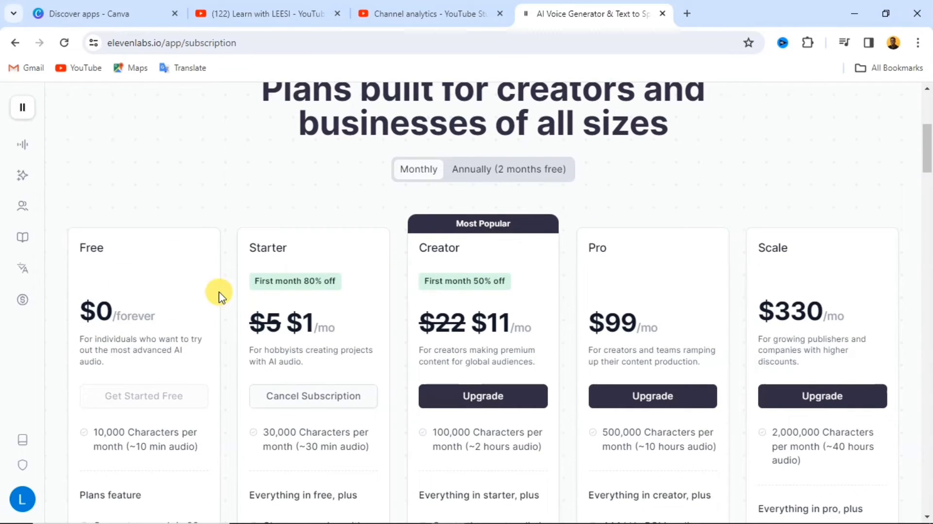
{"action": "scroll", "coordinate": [151, 248], "scroll_direction": "down", "scroll_amount": 1}
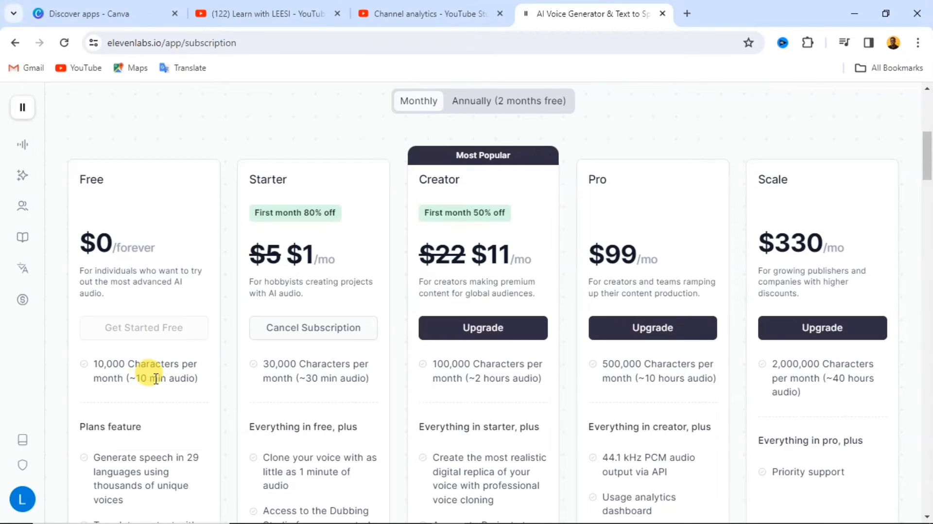
{"action": "scroll", "coordinate": [175, 388], "scroll_direction": "down", "scroll_amount": 2}
{"action": "scroll", "coordinate": [156, 383], "scroll_direction": "down", "scroll_amount": 1}
{"action": "scroll", "coordinate": [125, 381], "scroll_direction": "down", "scroll_amount": 3}
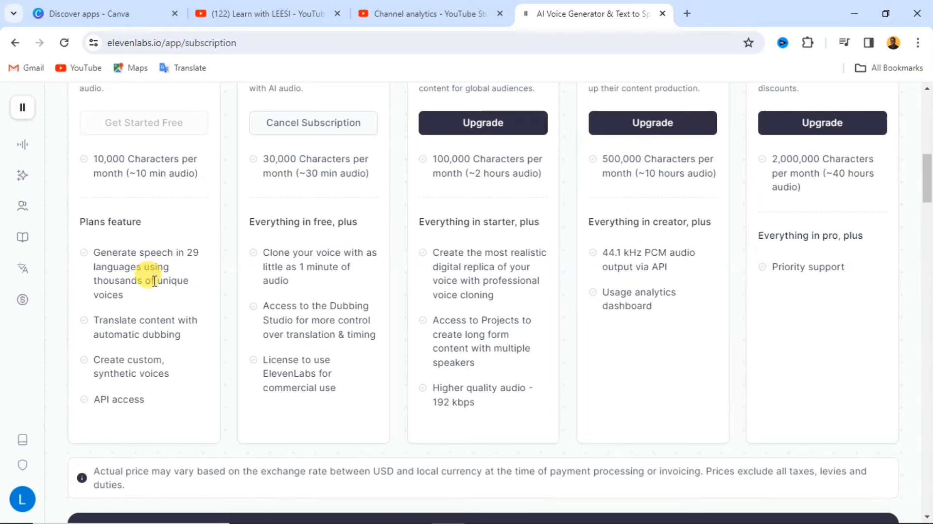
{"action": "scroll", "coordinate": [144, 340], "scroll_direction": "down", "scroll_amount": 3}
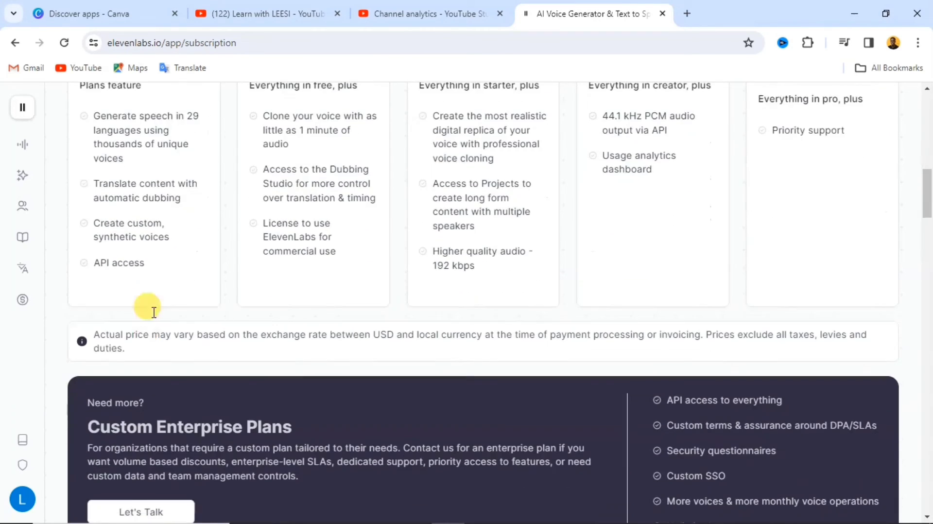
{"action": "scroll", "coordinate": [146, 223], "scroll_direction": "up", "scroll_amount": 3}
{"action": "scroll", "coordinate": [166, 262], "scroll_direction": "up", "scroll_amount": 3}
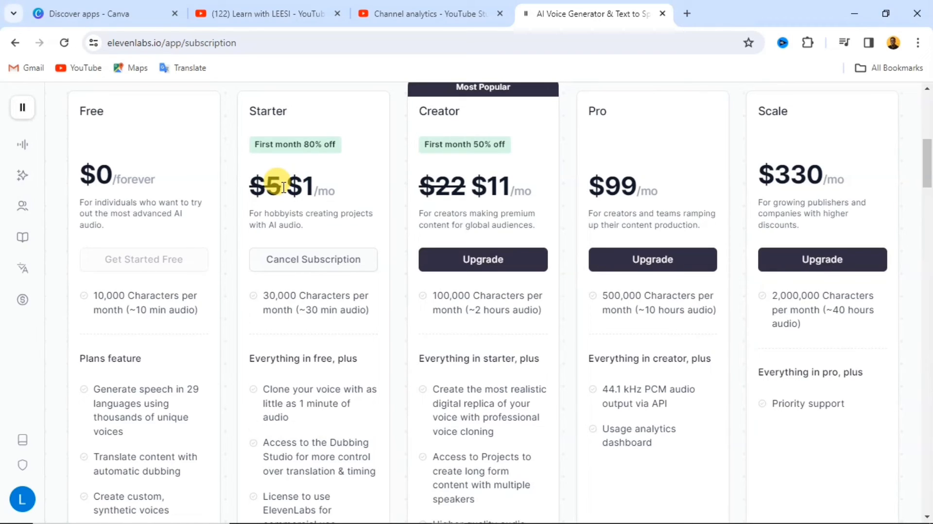
{"action": "scroll", "coordinate": [283, 187], "scroll_direction": "down", "scroll_amount": 1}
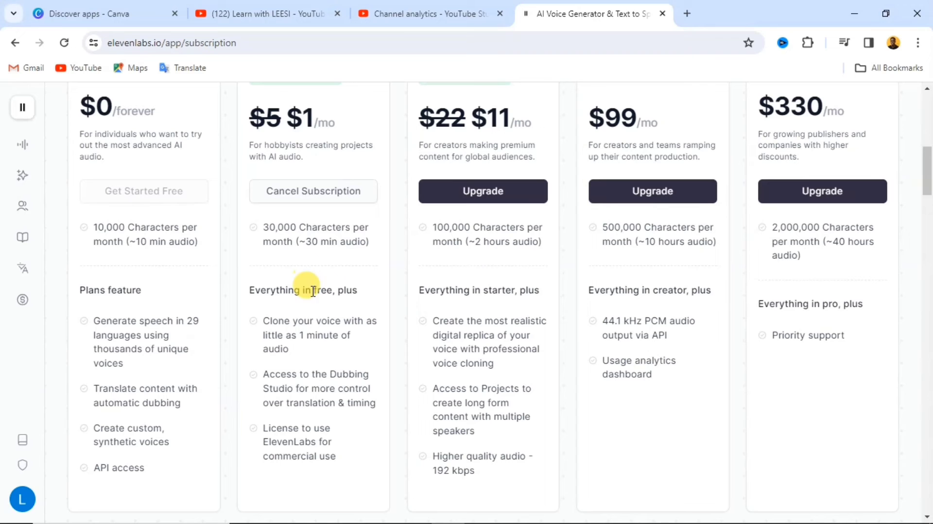
{"action": "scroll", "coordinate": [348, 313], "scroll_direction": "down", "scroll_amount": 1}
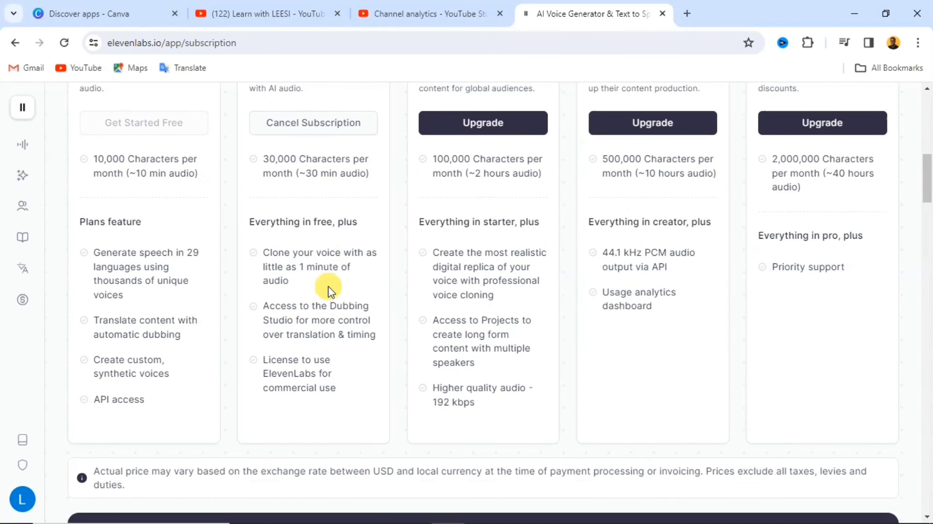
{"action": "scroll", "coordinate": [332, 279], "scroll_direction": "up", "scroll_amount": 2}
{"action": "scroll", "coordinate": [379, 238], "scroll_direction": "up", "scroll_amount": 1}
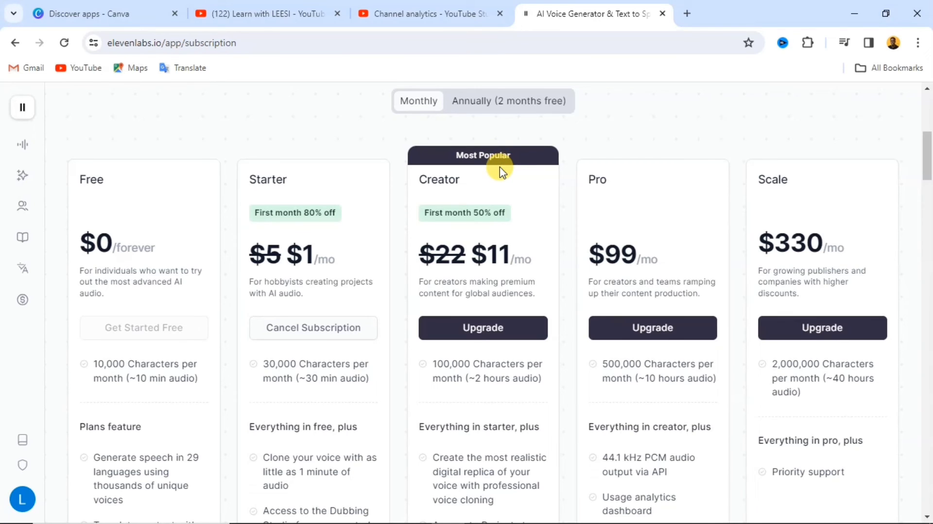
{"action": "scroll", "coordinate": [502, 172], "scroll_direction": "down", "scroll_amount": 1}
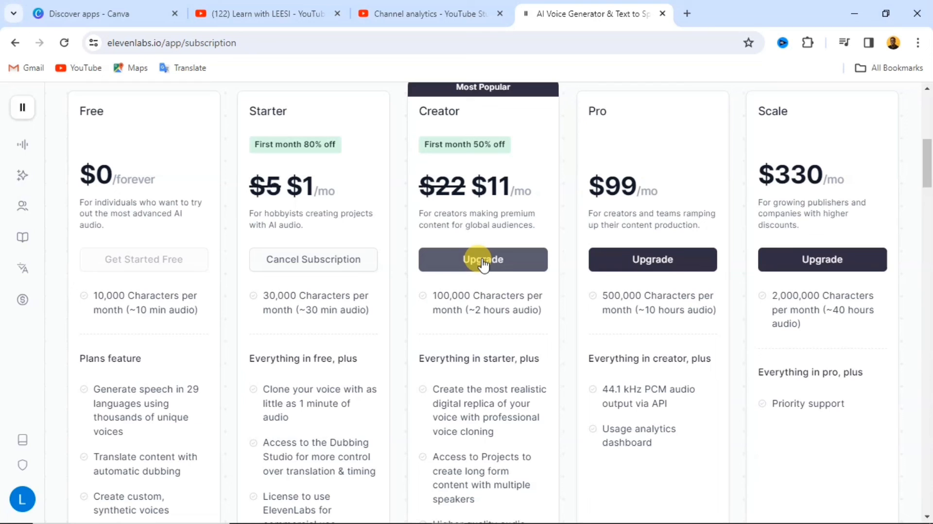
{"action": "scroll", "coordinate": [461, 290], "scroll_direction": "down", "scroll_amount": 3}
{"action": "scroll", "coordinate": [460, 289], "scroll_direction": "down", "scroll_amount": 1}
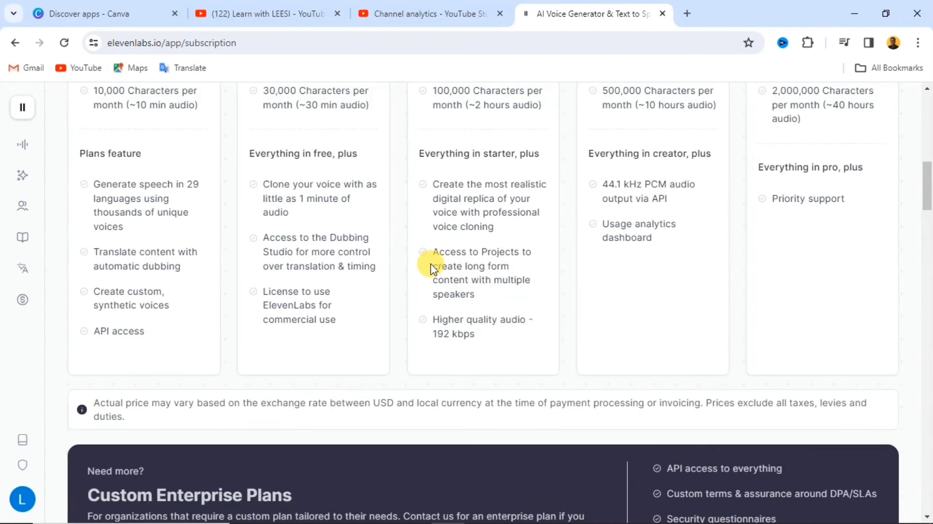
{"action": "scroll", "coordinate": [431, 266], "scroll_direction": "down", "scroll_amount": 5}
{"action": "scroll", "coordinate": [358, 246], "scroll_direction": "up", "scroll_amount": 5}
{"action": "scroll", "coordinate": [358, 248], "scroll_direction": "up", "scroll_amount": 2}
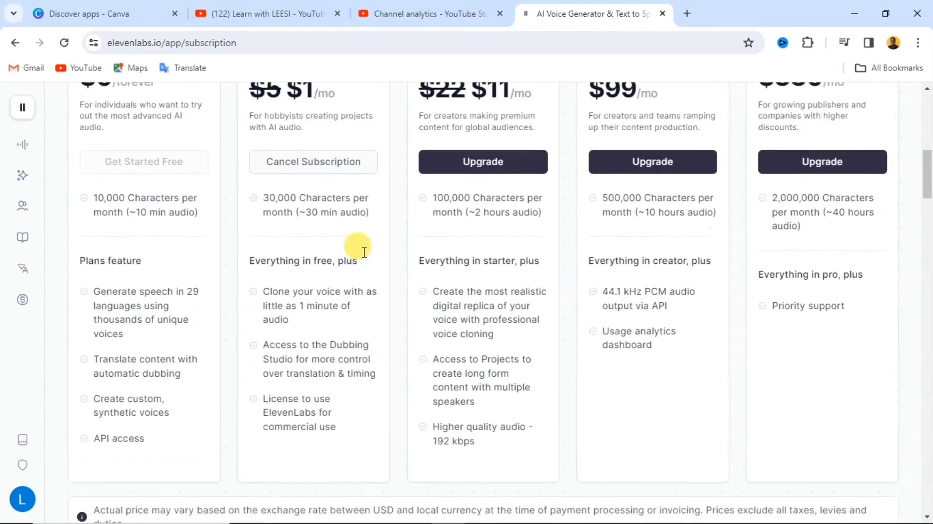
{"action": "scroll", "coordinate": [358, 250], "scroll_direction": "up", "scroll_amount": 2}
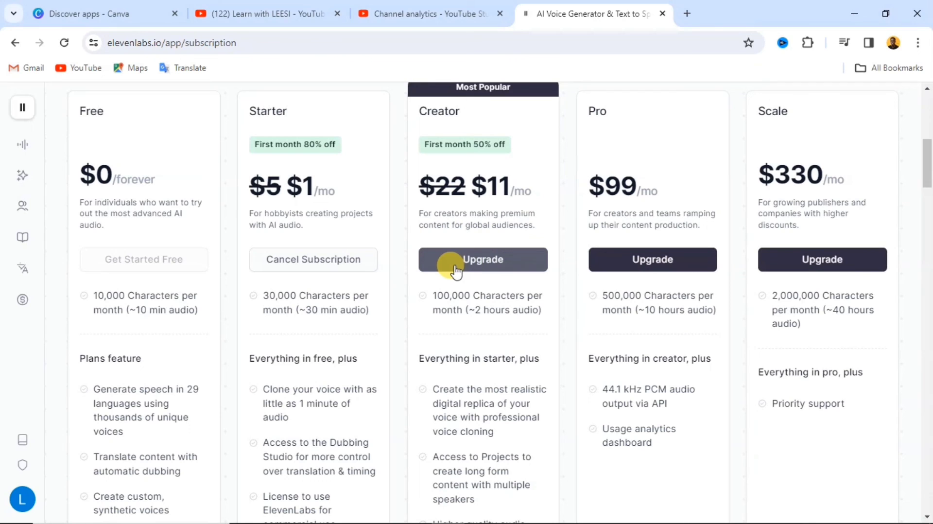
{"action": "scroll", "coordinate": [459, 223], "scroll_direction": "up", "scroll_amount": 8}
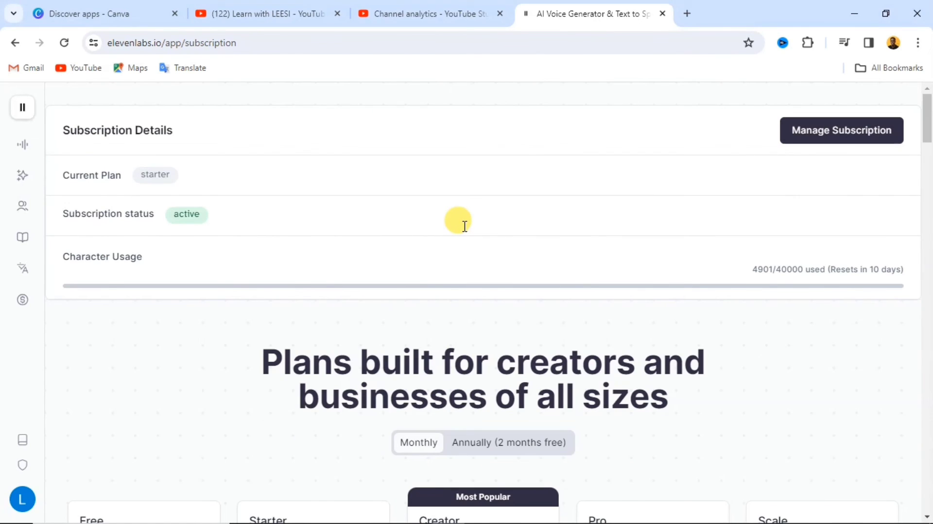